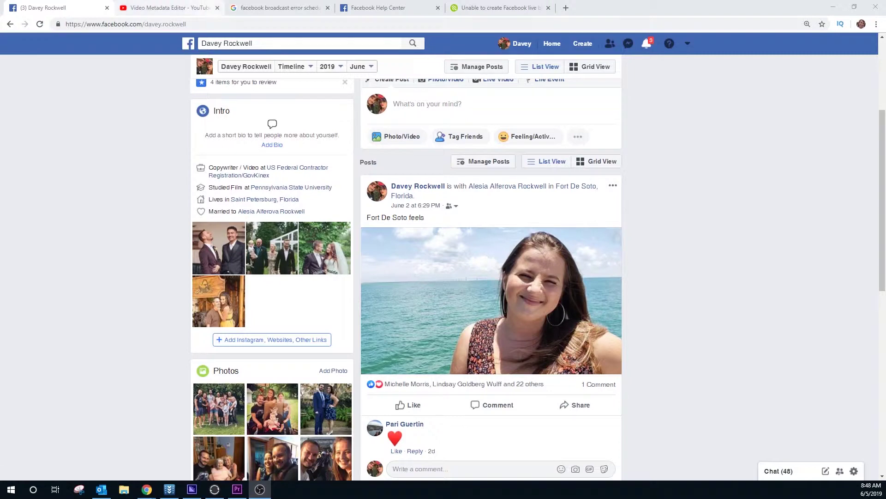
# Scroll back to the top of the profile and focus the Facebook search bar.
pyautogui.scroll(4, 406, 268)
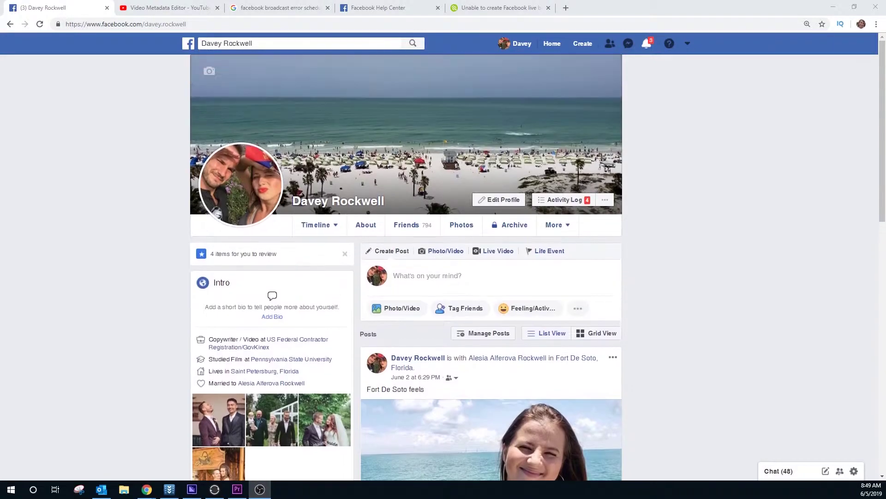
pyautogui.click(203, 43)
# Search 'usf' to open USFCR Masterminds, then check and close the Interacting-as chooser unchanged.
pyautogui.moveTo(202, 43); pyautogui.dragTo(252, 44)
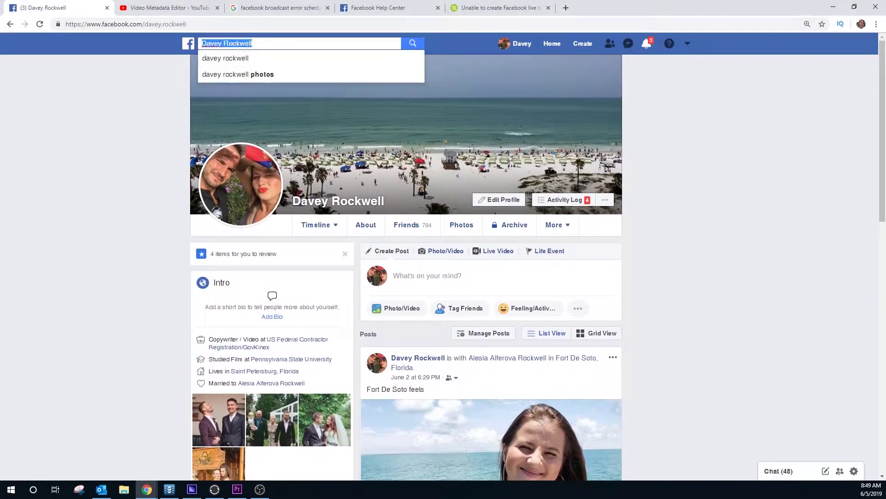
pyautogui.write('usf')
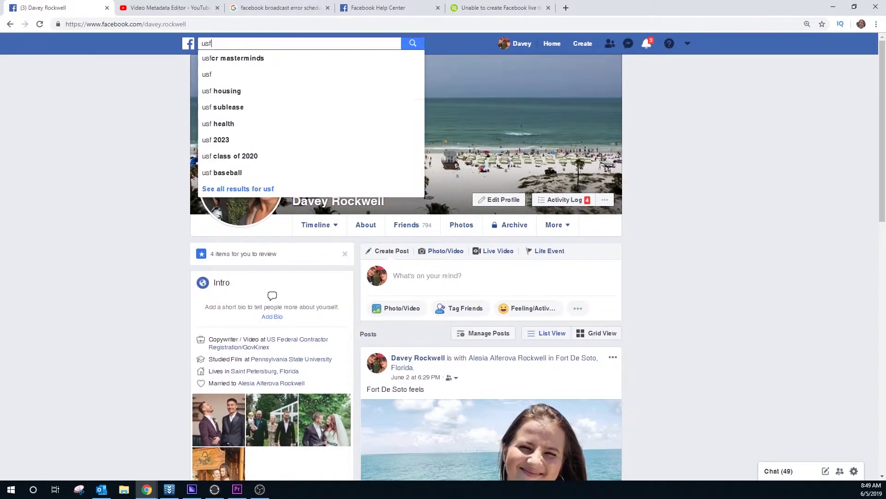
pyautogui.press('Return')
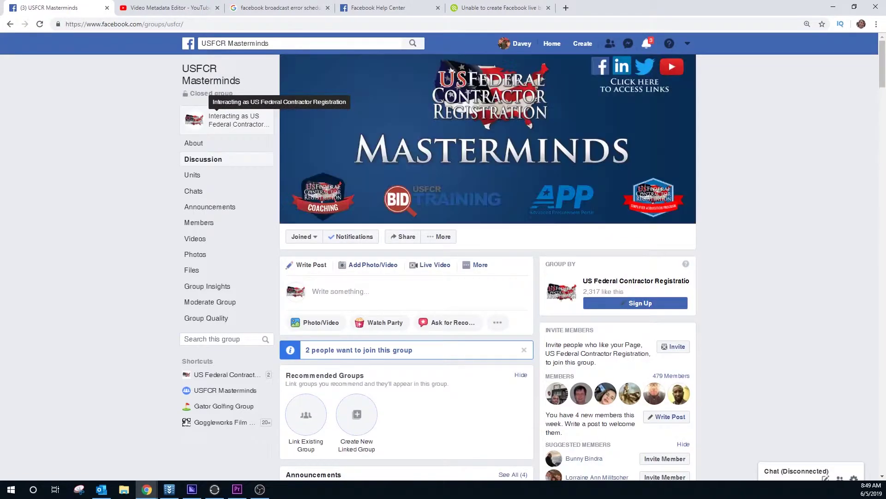
pyautogui.click(236, 120)
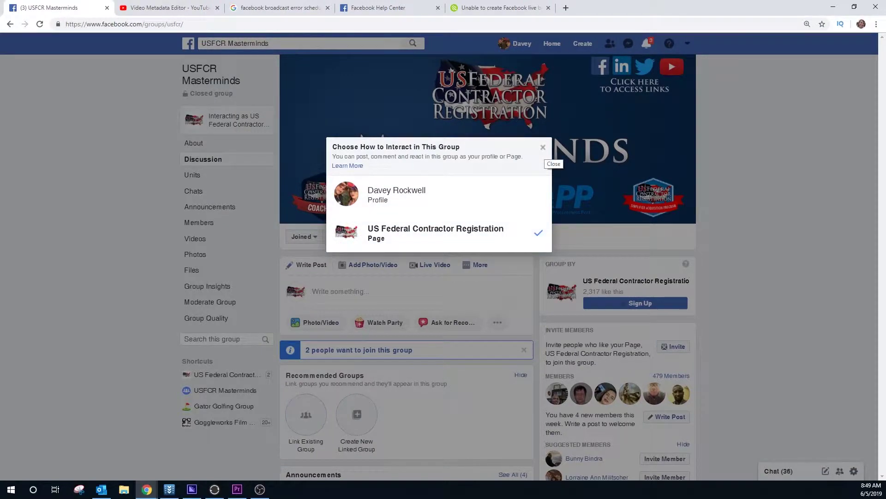
pyautogui.click(543, 148)
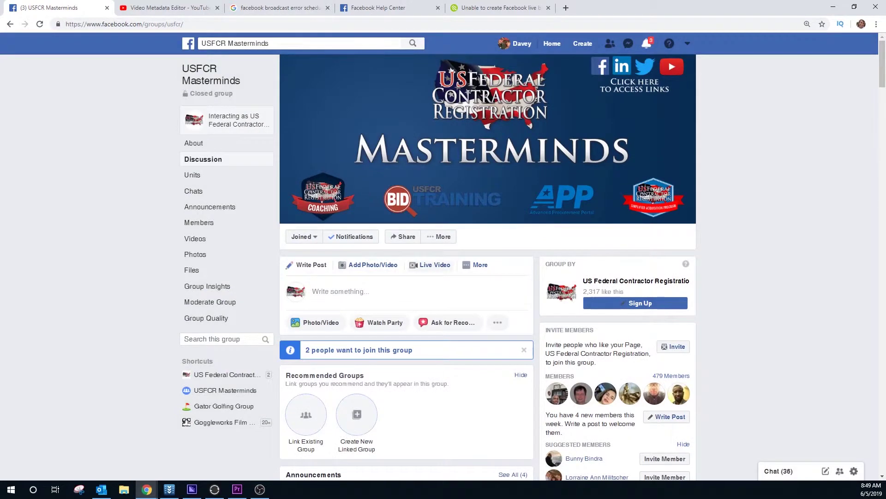
# Browse the USFCR Masterminds Videos grid, then go to the group's About section.
pyautogui.click(195, 239)
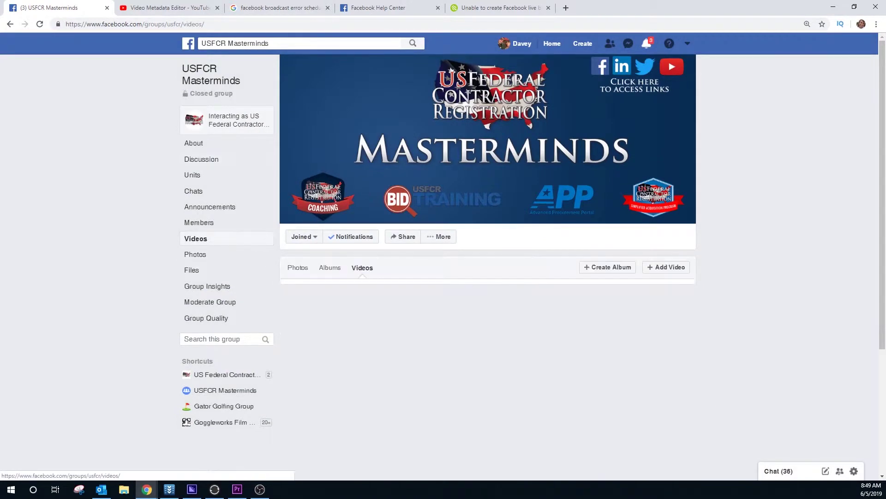
pyautogui.scroll(-10, 488, 268)
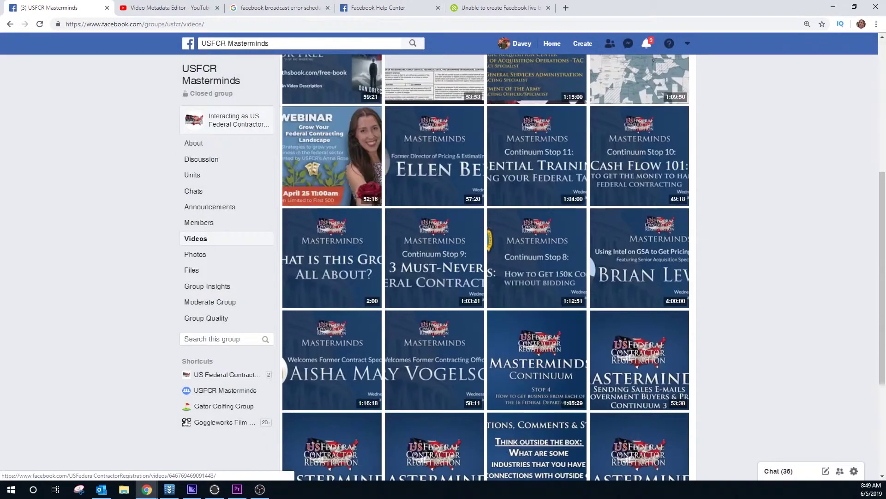
pyautogui.scroll(7, 488, 268)
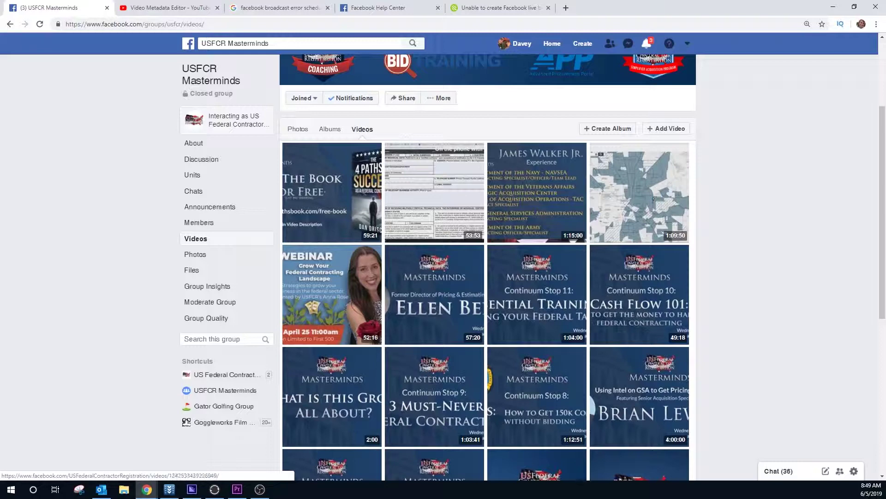
pyautogui.scroll(-1, 488, 268)
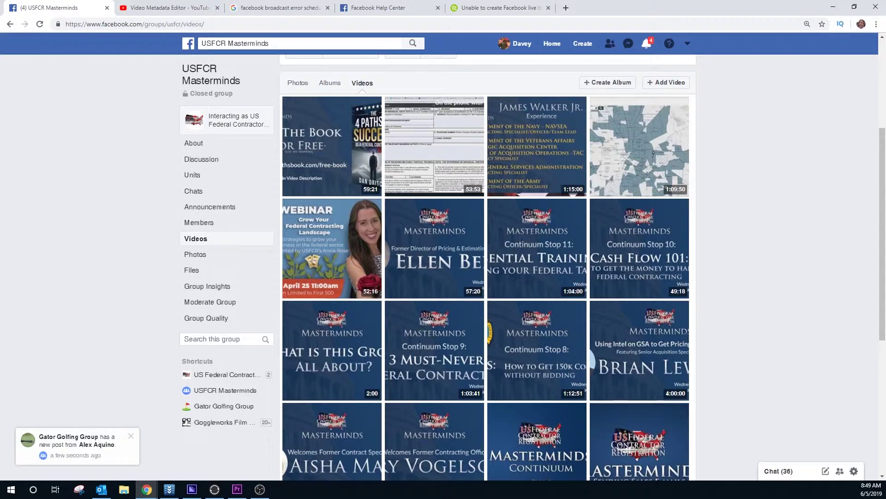
pyautogui.click(260, 489)
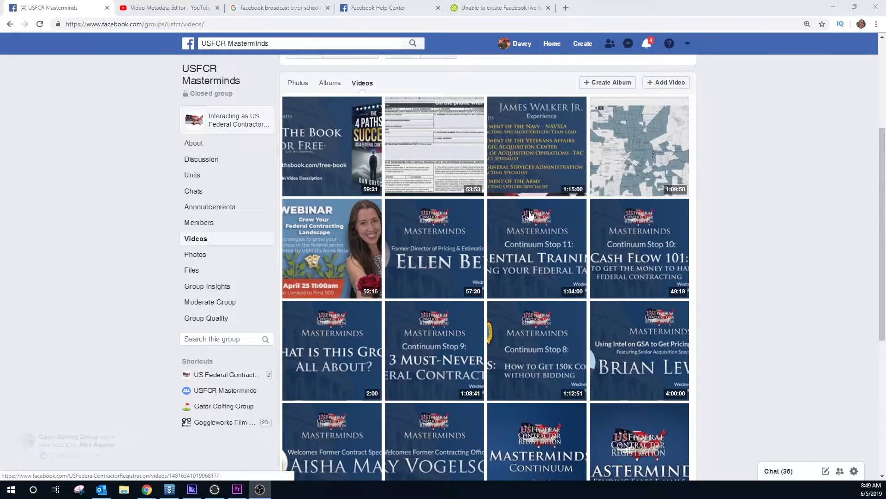
pyautogui.scroll(1, 267, 209)
pyautogui.scroll(1, 267, 209)
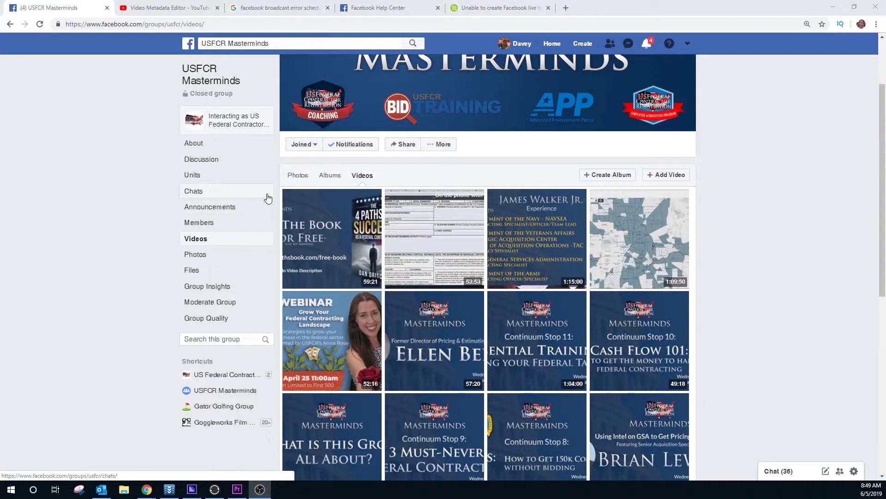
pyautogui.click(196, 144)
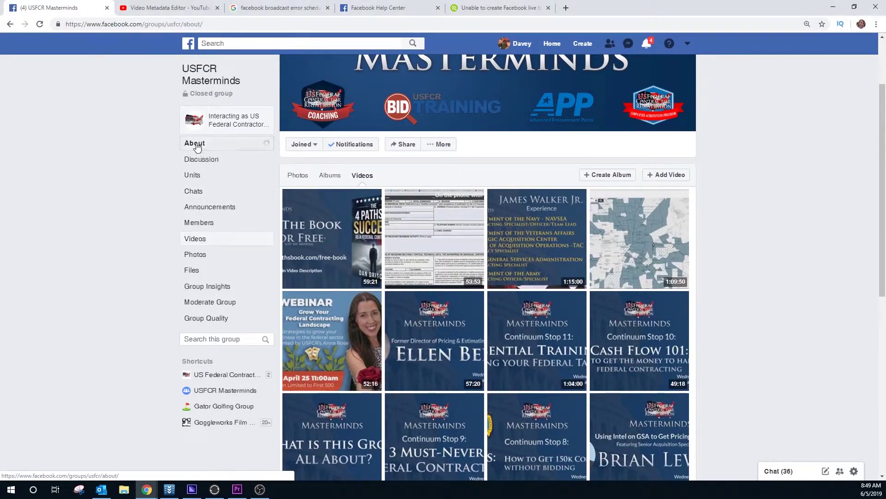
# From the Discussion feed, open the group post composer and start a Live Video.
pyautogui.click(199, 160)
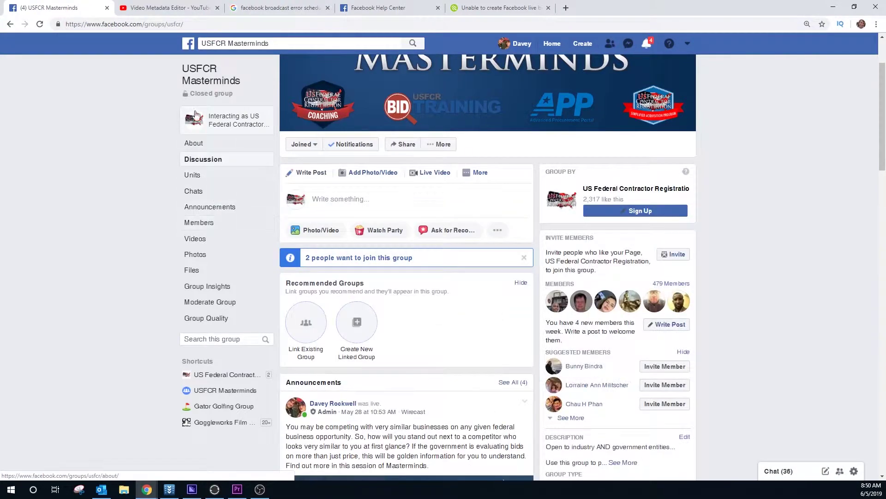
pyautogui.scroll(-1, 406, 221)
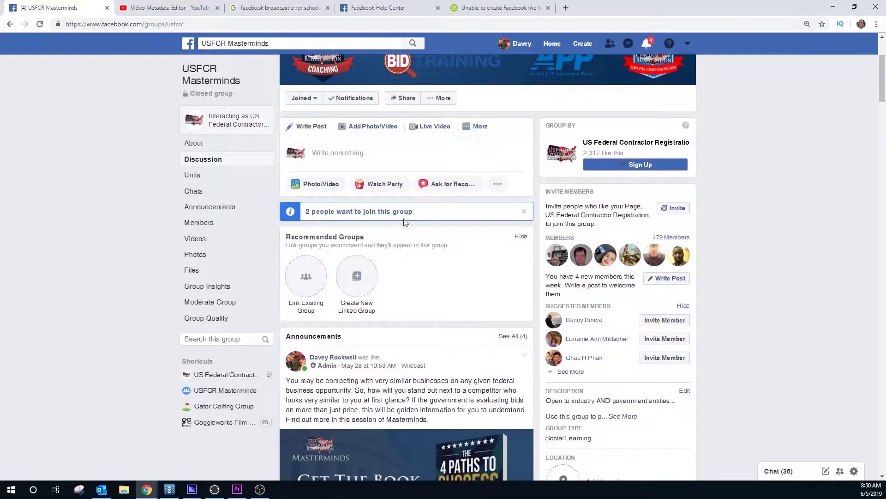
pyautogui.click(354, 150)
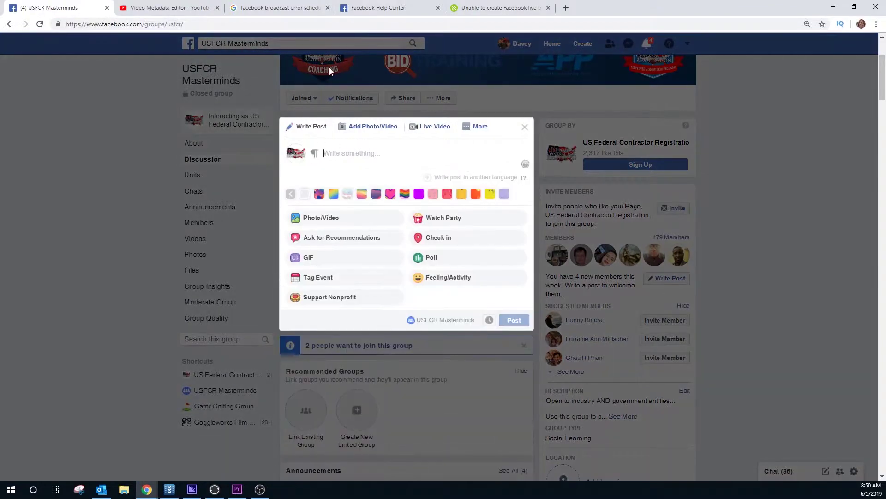
pyautogui.click(167, 8)
pyautogui.hotkey('ctrl', 'w')
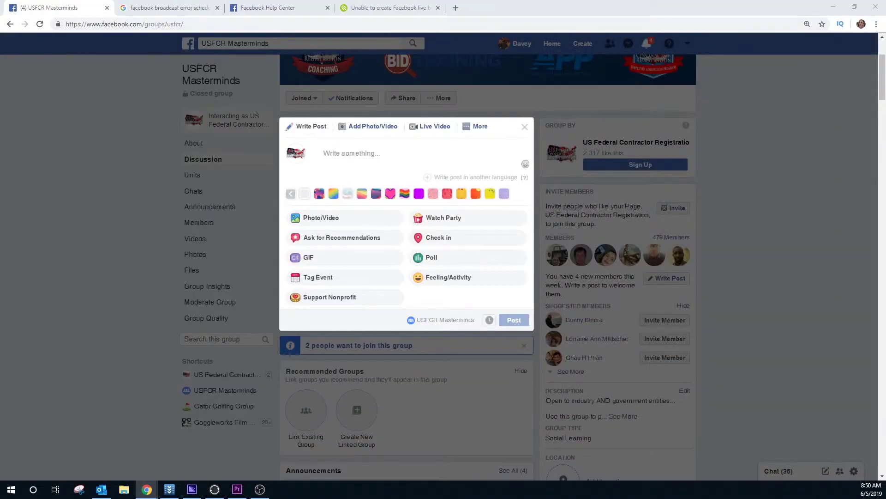
pyautogui.click(432, 128)
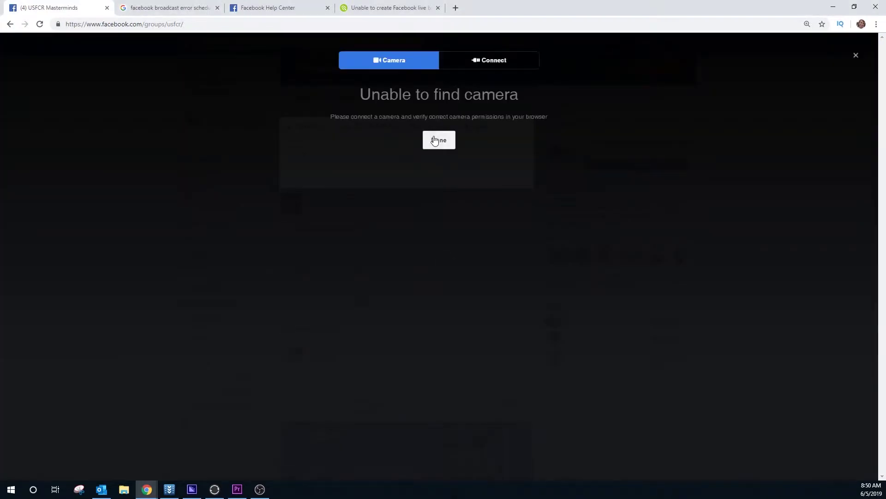
# Choose the Connect streaming-software option and paste the event description.
pyautogui.click(490, 64)
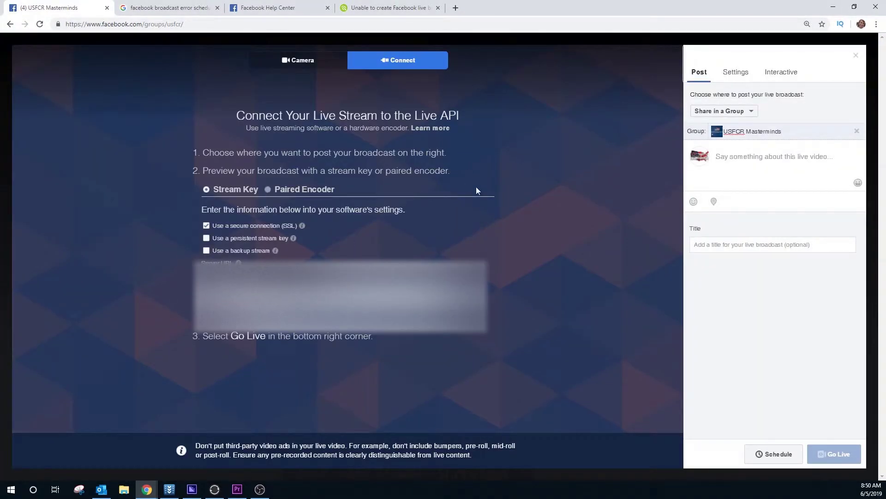
pyautogui.click(767, 161)
pyautogui.write('There is a ton of money to be made when working with the federal government through contracts. How much do you charge the biggest buyer of products and services in the world? You may be surprised to learn this information about pricing your FIRST contract with the government. Tune in to find out all the details.  You are invited to guide the conversation! Leave a question in the chat early. Ask business and Government Contracting Expert Anna Rose anything that will aid in your long-term success. This exclusive is only open to USFCR clients and the live broadcast Starts Wednesday at 2:00PM.  Join the USFCR Facebook Group too for exclusive community interaction. **Exclusive to USFCR Clients** https://www.facebook.com/groups/usfcr/')
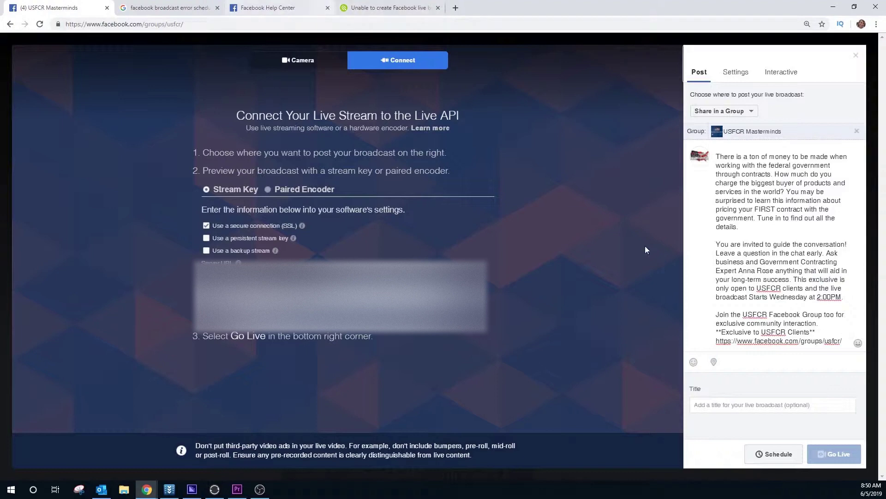
# Paste the Masterminds broadcast title into the Title field.
pyautogui.click(735, 404)
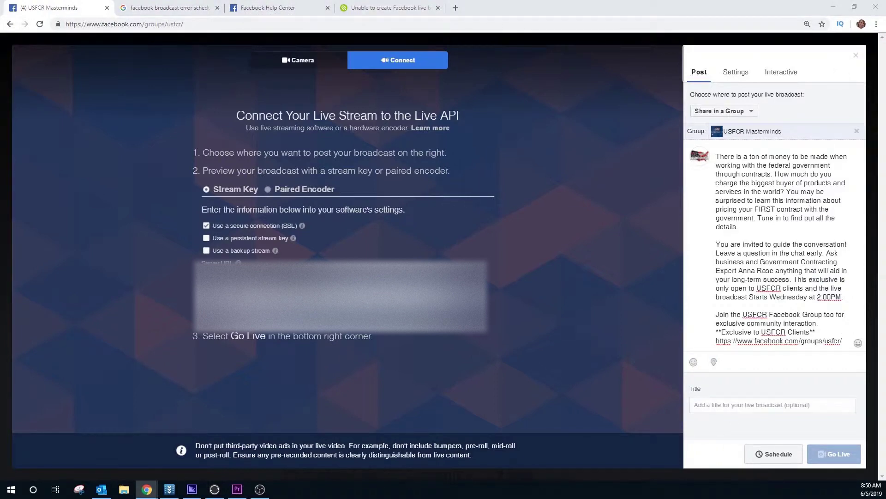
pyautogui.click(723, 405)
pyautogui.hotkey('ctrl', 'v')
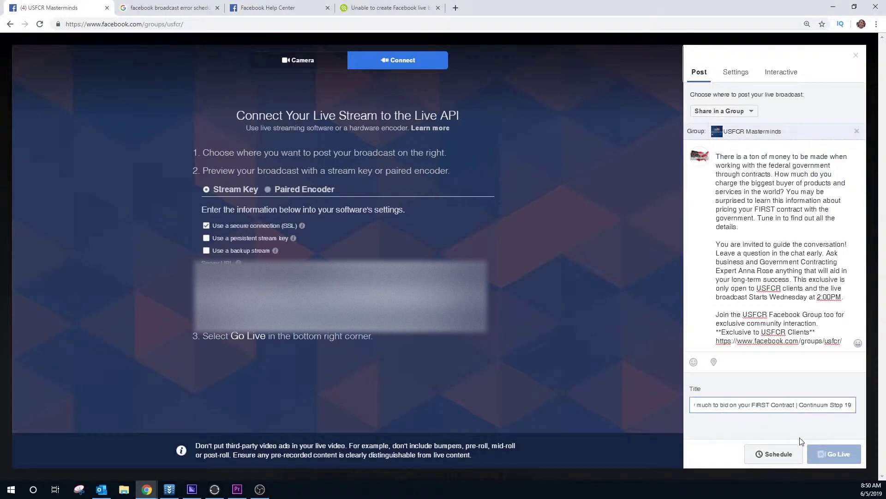
pyautogui.click(775, 453)
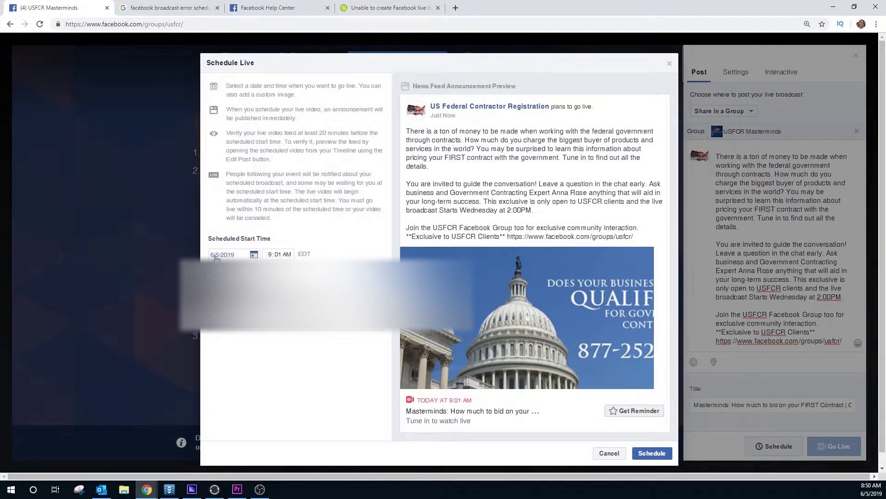
# Set the broadcast start time to 2:00 PM on 6/5/2019.
pyautogui.click(271, 255)
pyautogui.write('2')
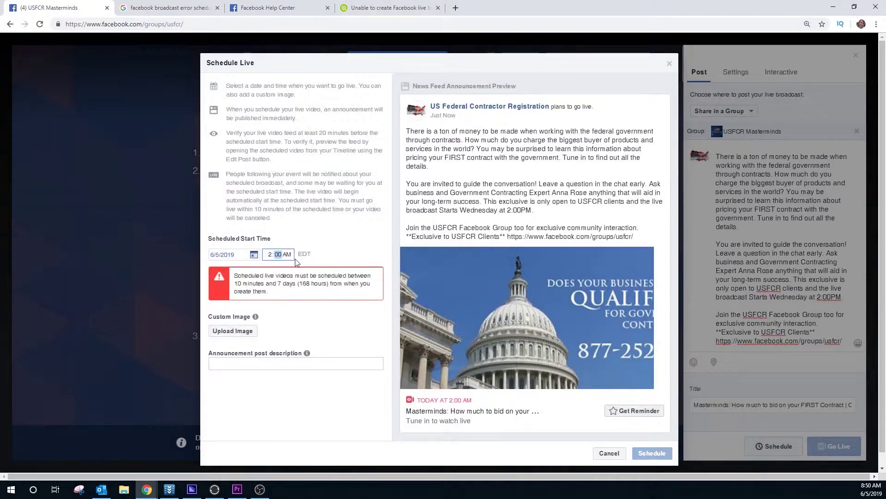
pyautogui.click(290, 256)
pyautogui.write('p')
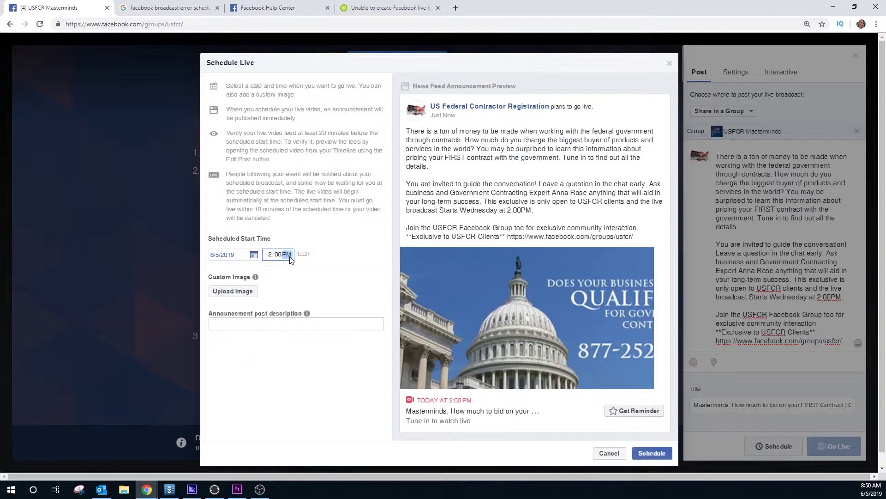
pyautogui.click(232, 290)
# Use MM c19.png as the custom image and submit the broadcast schedule.
pyautogui.click(150, 74)
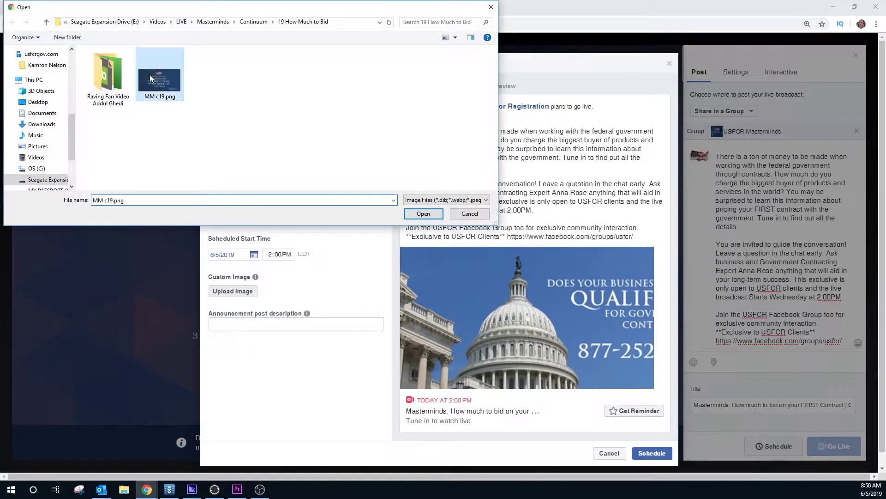
pyautogui.doubleClick(149, 74)
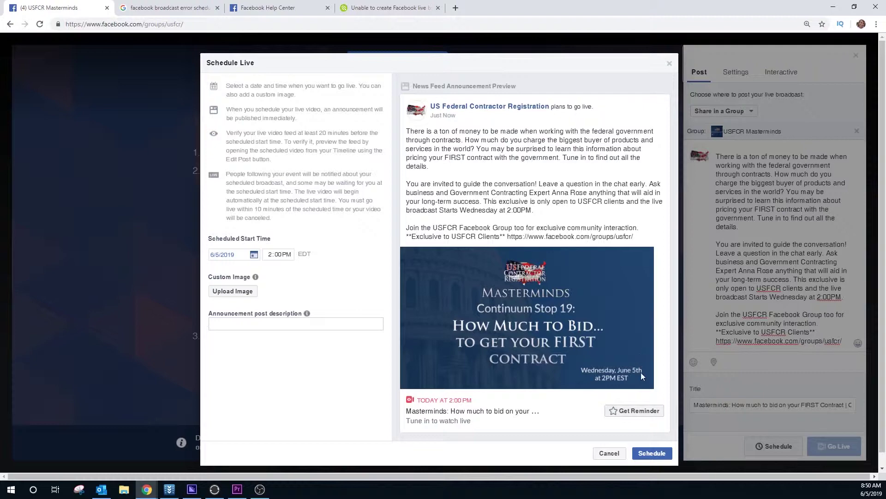
pyautogui.click(657, 454)
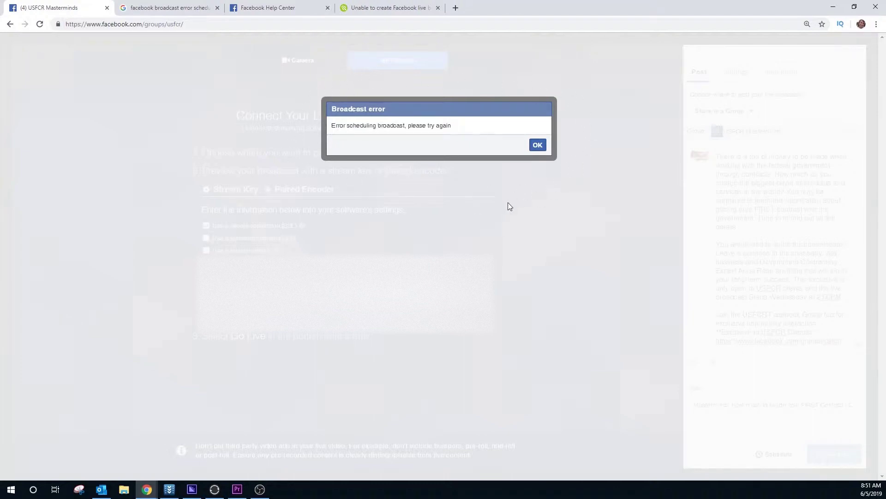
# Dismiss the broadcast error and delete the closing 'Join the USFCR Facebook Group' paragraph.
pyautogui.click(537, 145)
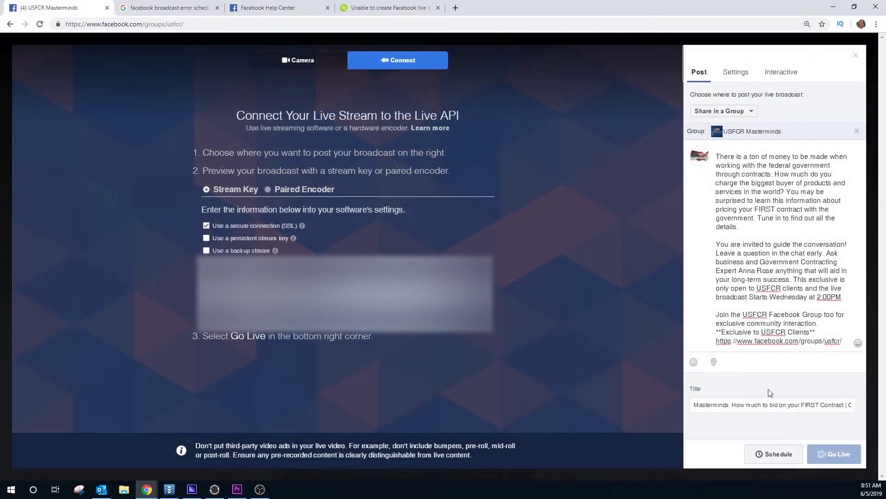
pyautogui.moveTo(828, 339); pyautogui.dragTo(715, 315)
pyautogui.press('BackSpace')
pyautogui.press('BackSpace')
pyautogui.press('BackSpace')
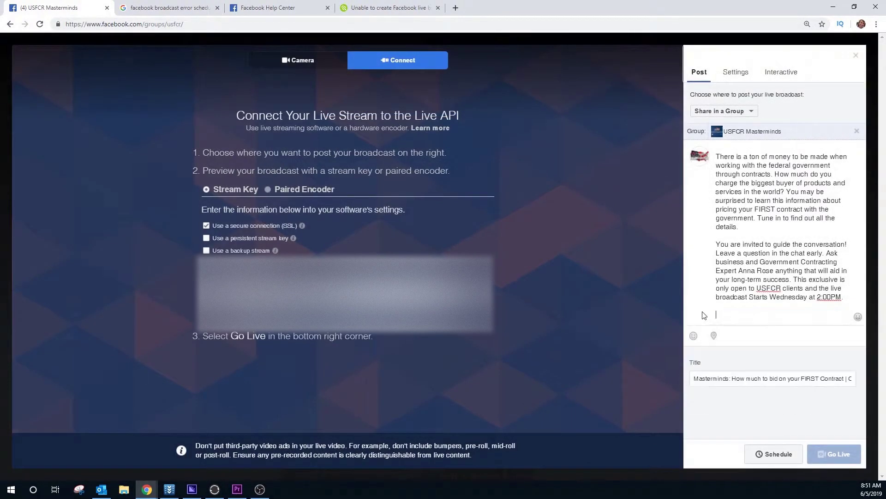
# Reopen Schedule Live and set the start time back to 2:00 PM.
pyautogui.click(770, 454)
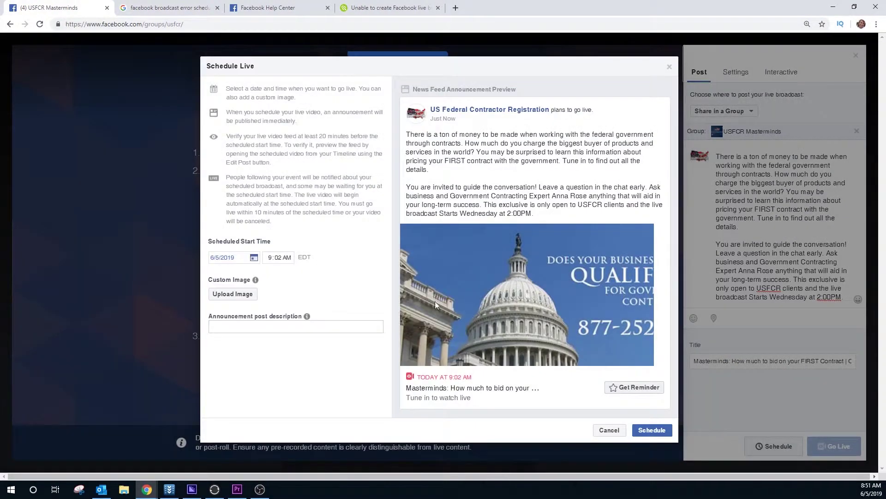
pyautogui.click(270, 257)
pyautogui.write('2')
pyautogui.click(278, 262)
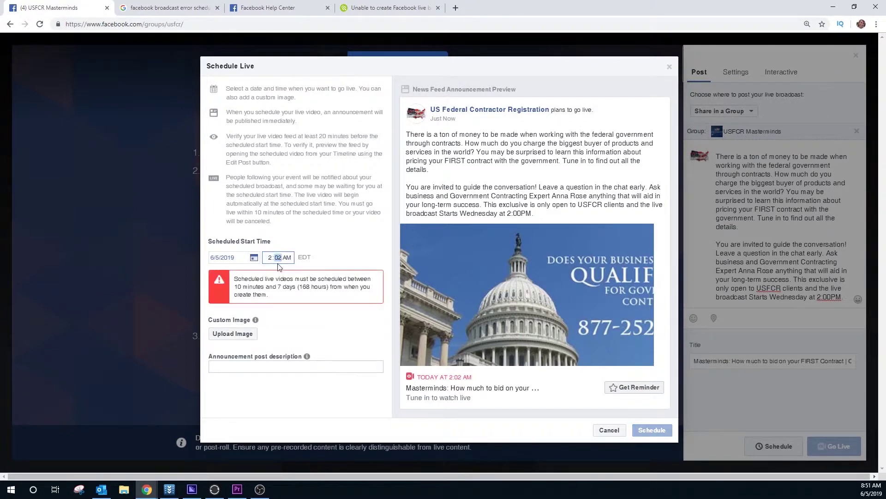
pyautogui.click(283, 258)
pyautogui.press('p')
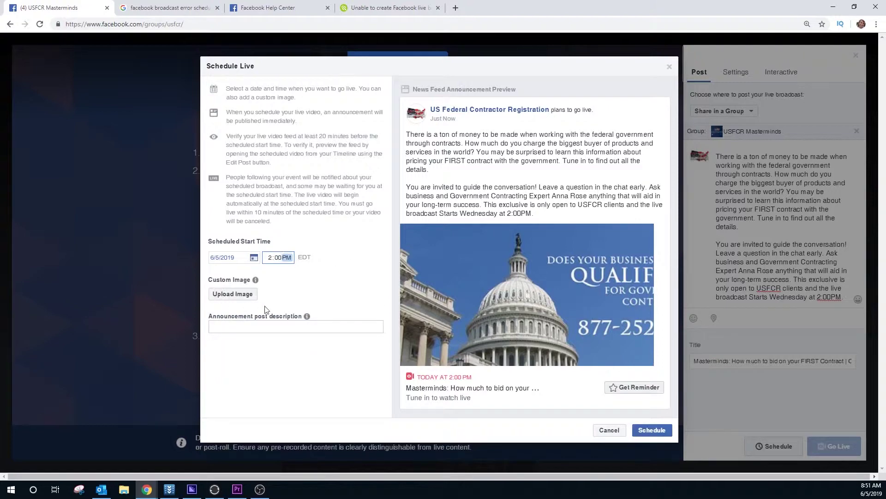
# Upload MM c19.png as the custom image, save it, and schedule the broadcast.
pyautogui.click(224, 295)
pyautogui.doubleClick(159, 83)
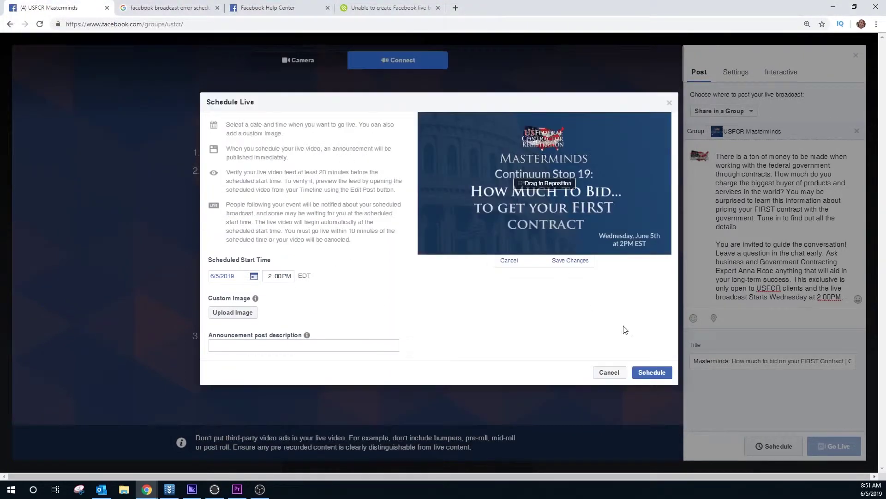
pyautogui.click(568, 260)
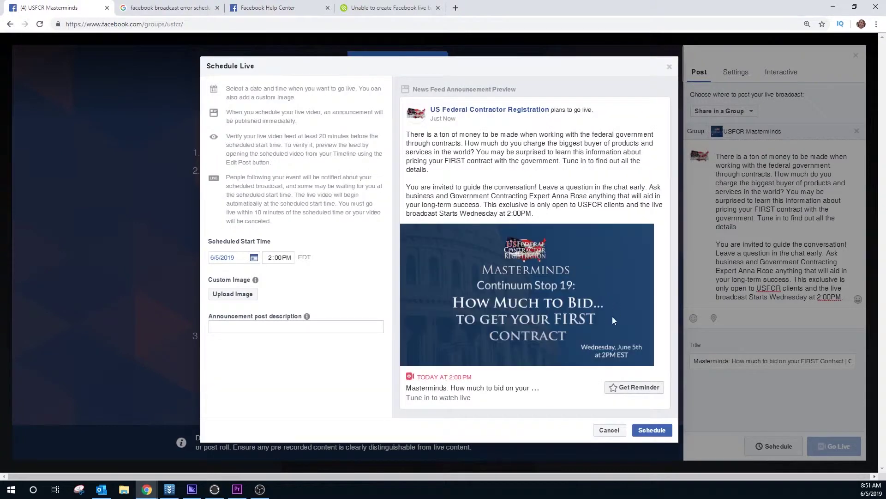
pyautogui.click(652, 431)
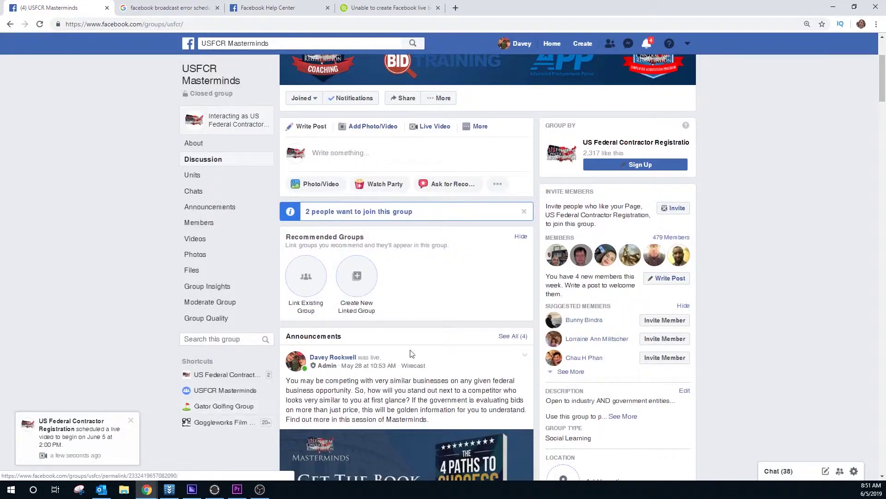
pyautogui.scroll(-4, 426, 328)
pyautogui.scroll(-5, 427, 325)
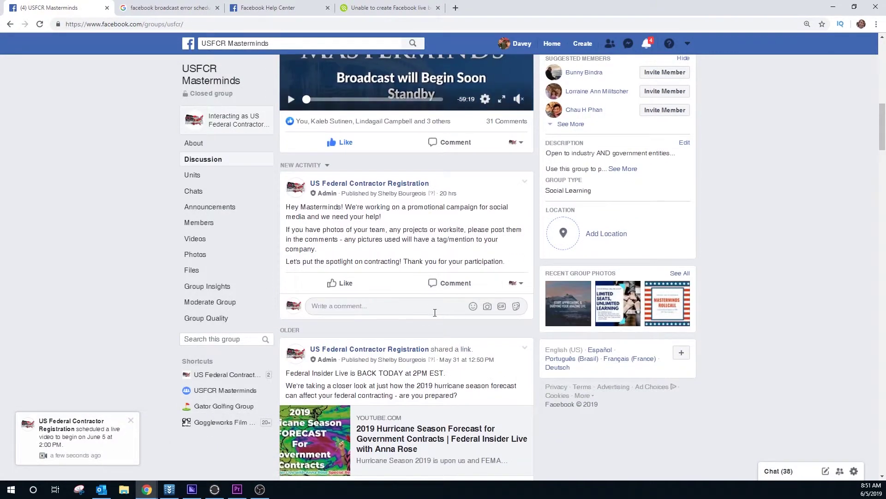
pyautogui.scroll(8, 434, 314)
pyautogui.scroll(3, 439, 306)
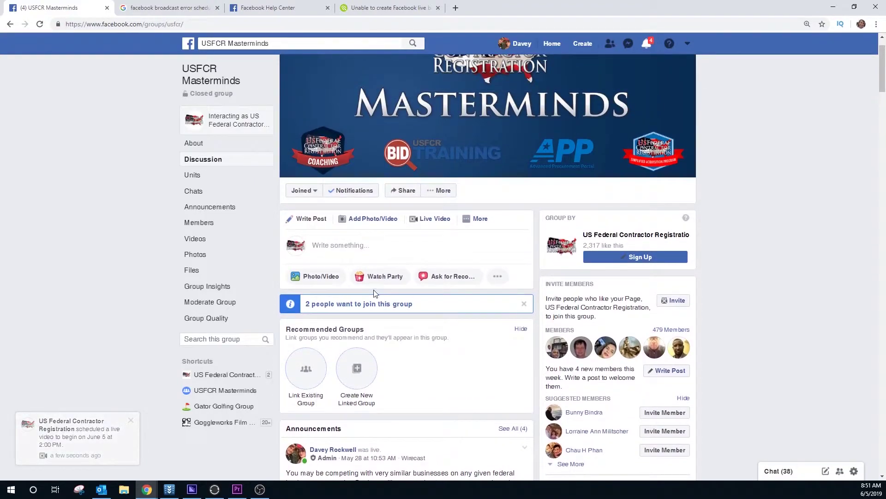
pyautogui.scroll(-5, 415, 289)
pyautogui.scroll(-5, 414, 289)
pyautogui.scroll(7, 433, 286)
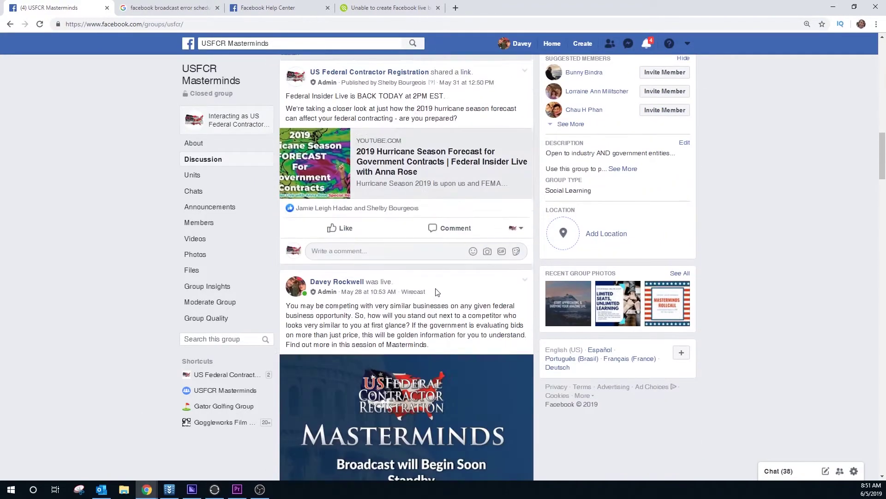
pyautogui.scroll(-5, 434, 289)
pyautogui.scroll(-8, 435, 291)
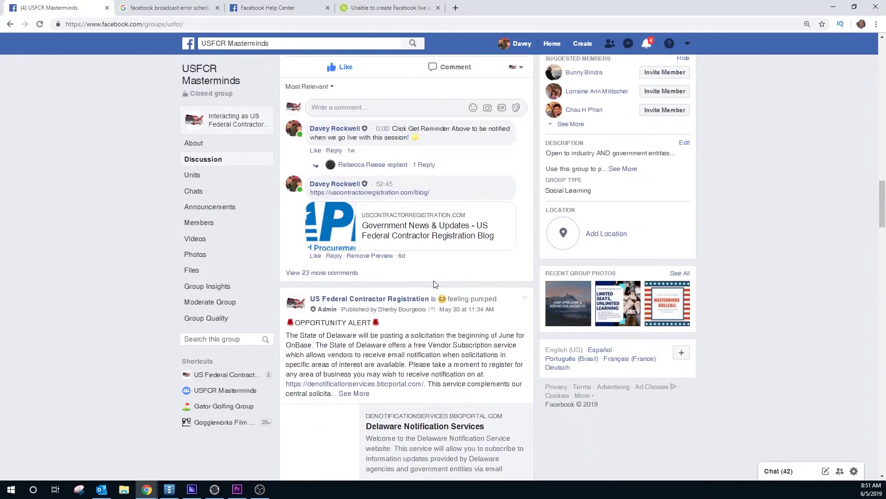
pyautogui.scroll(9, 434, 281)
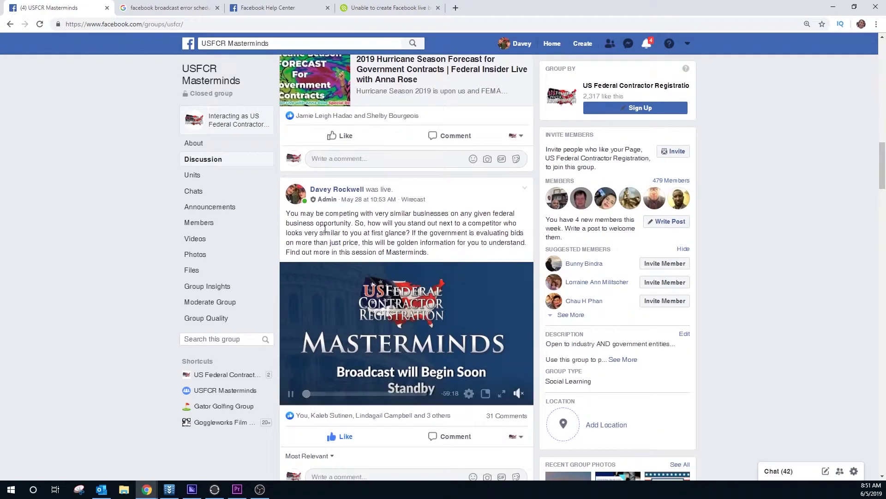
pyautogui.scroll(15, 397, 268)
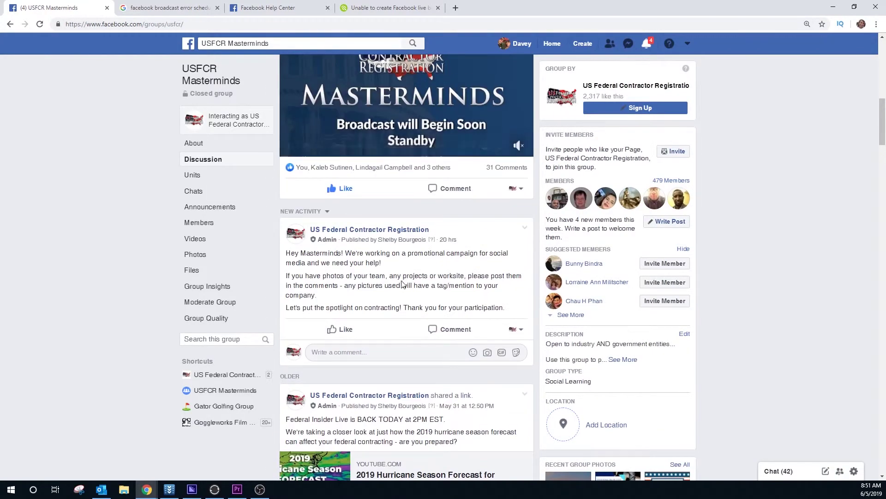
pyautogui.scroll(-1, 350, 244)
pyautogui.scroll(5, 418, 241)
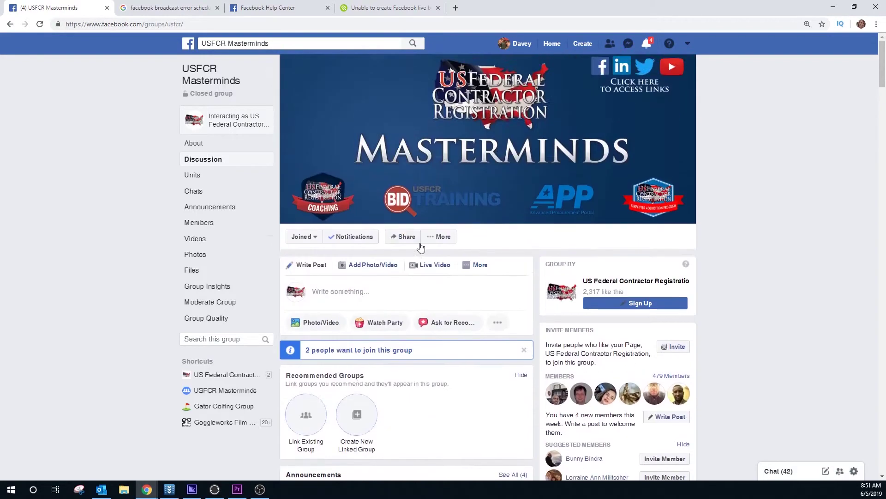
pyautogui.scroll(-1, 382, 310)
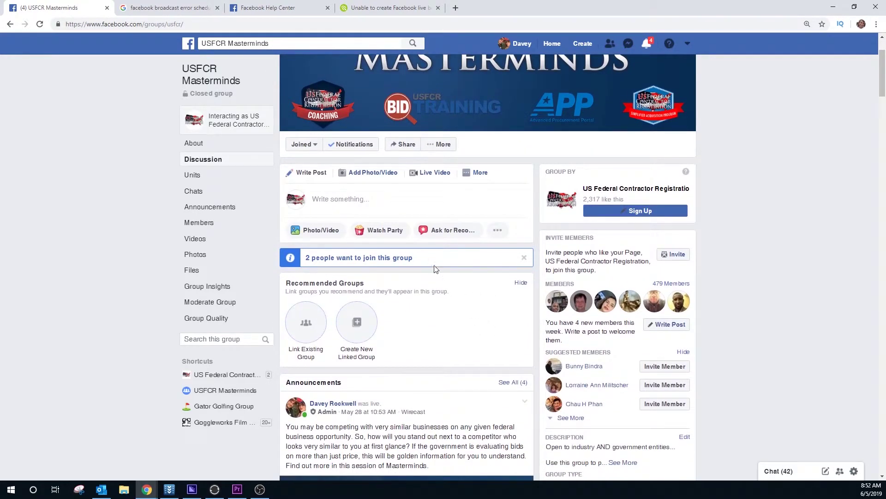
pyautogui.press('F5')
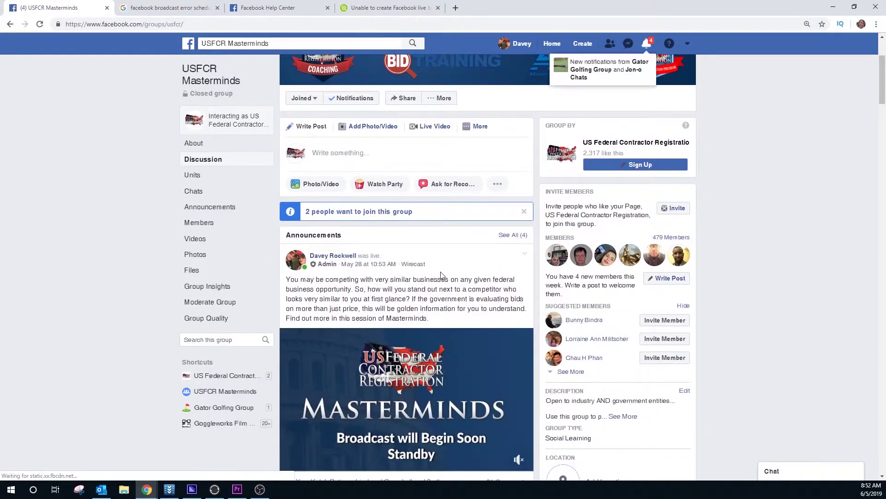
pyautogui.scroll(-7, 441, 273)
pyautogui.scroll(-15, 438, 269)
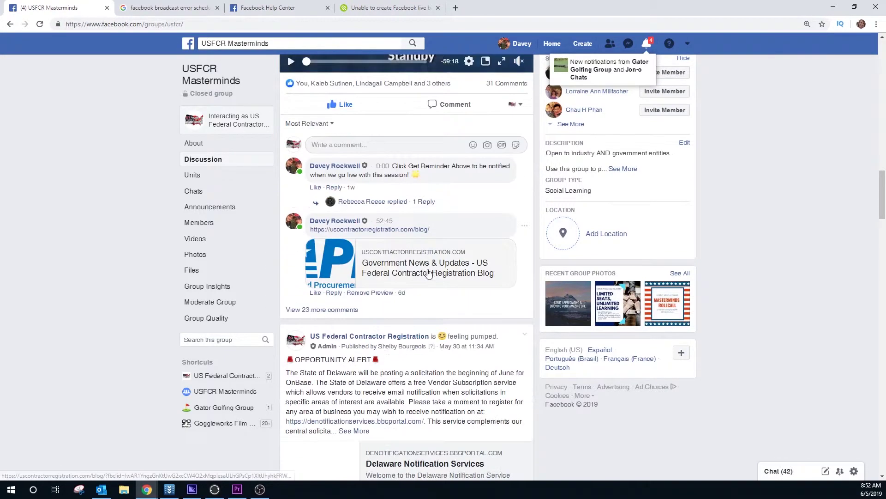
pyautogui.scroll(5, 462, 231)
# Open the US Federal Contractor Registration scheduled live video notification from the notifications list.
pyautogui.click(647, 47)
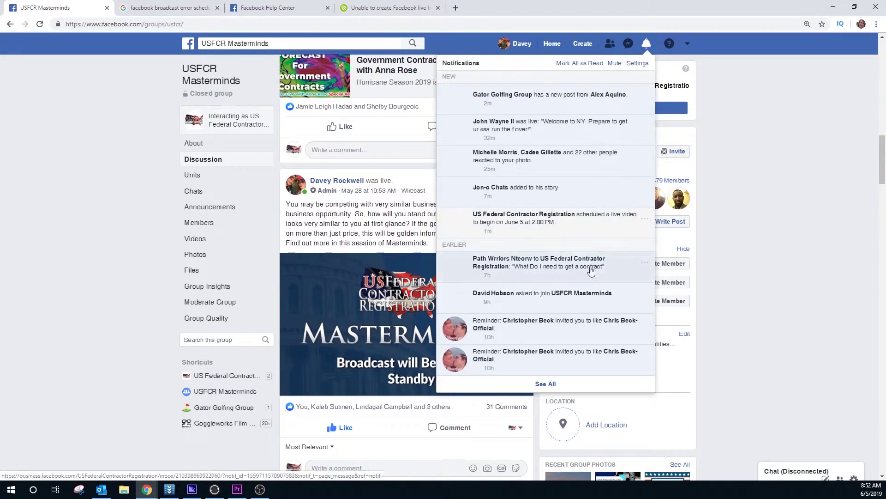
pyautogui.click(584, 220)
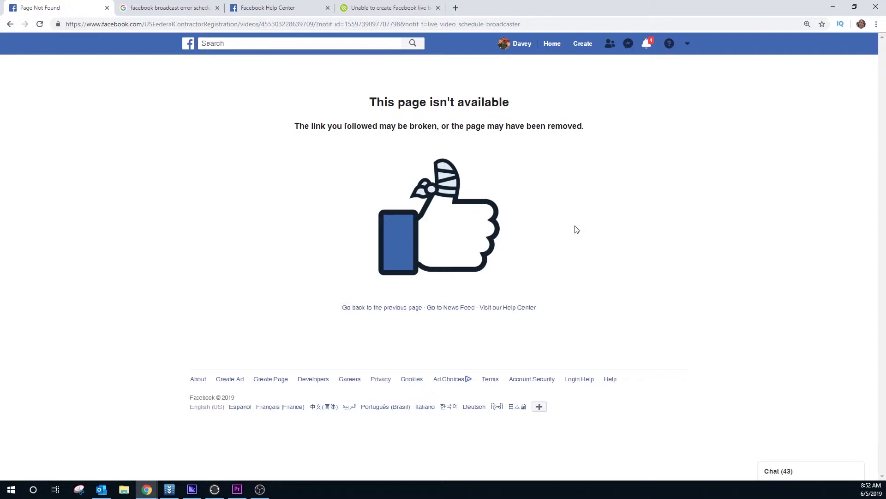
# Check OBS, then go back from the 'This page isn't available' screen to the USFCR Masterminds group.
pyautogui.hotkey('alt', 'Tab')
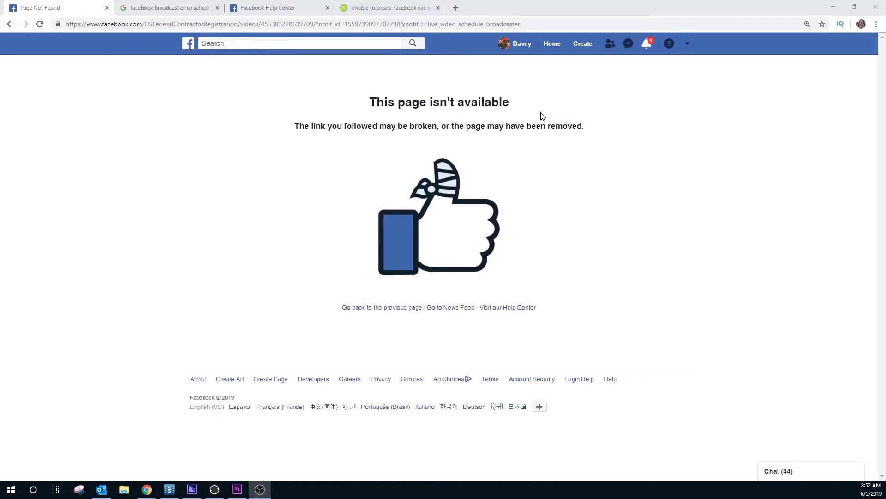
pyautogui.click(13, 24)
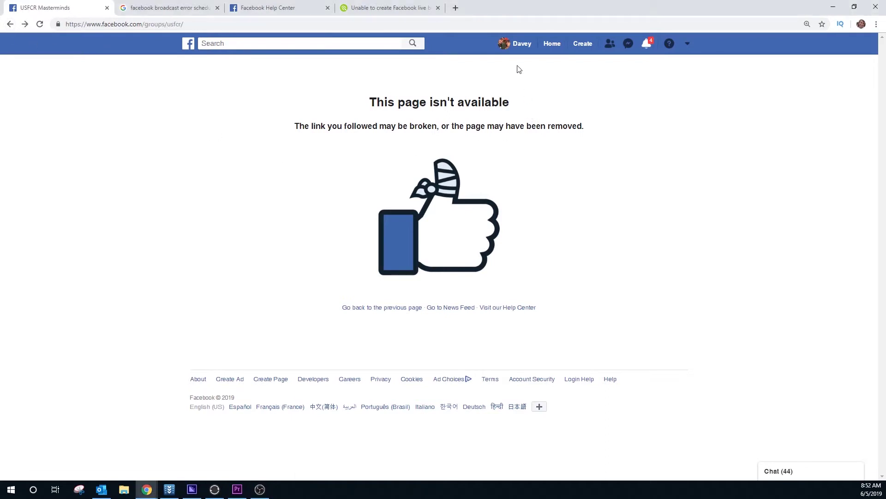